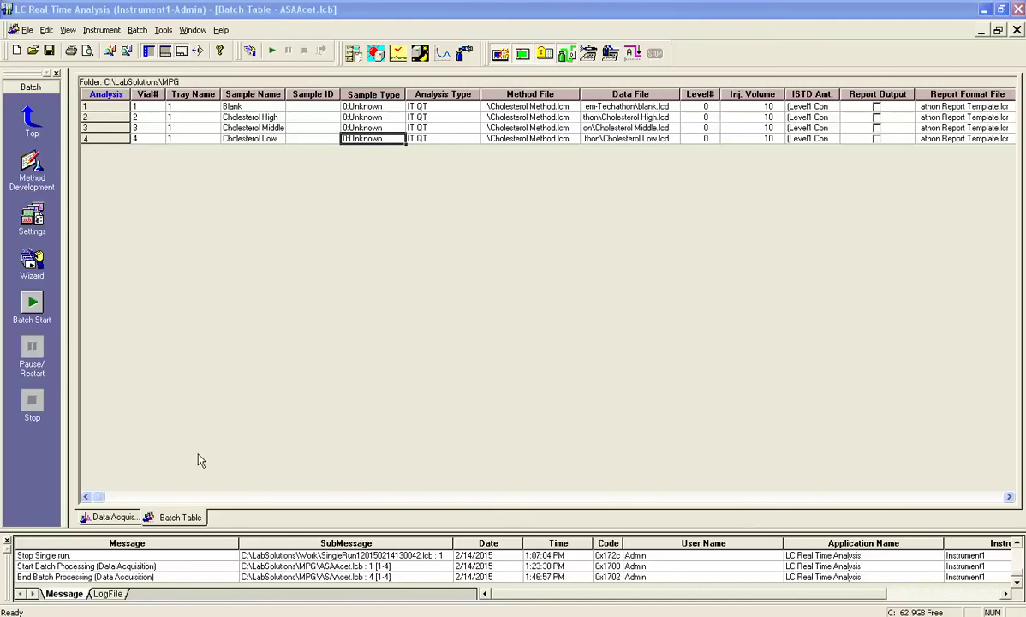
# - Inspect the UV-Vis chromatogram in the Data Acquisition view from its start at 0 min through to the current running time
pyautogui.click(114, 518)
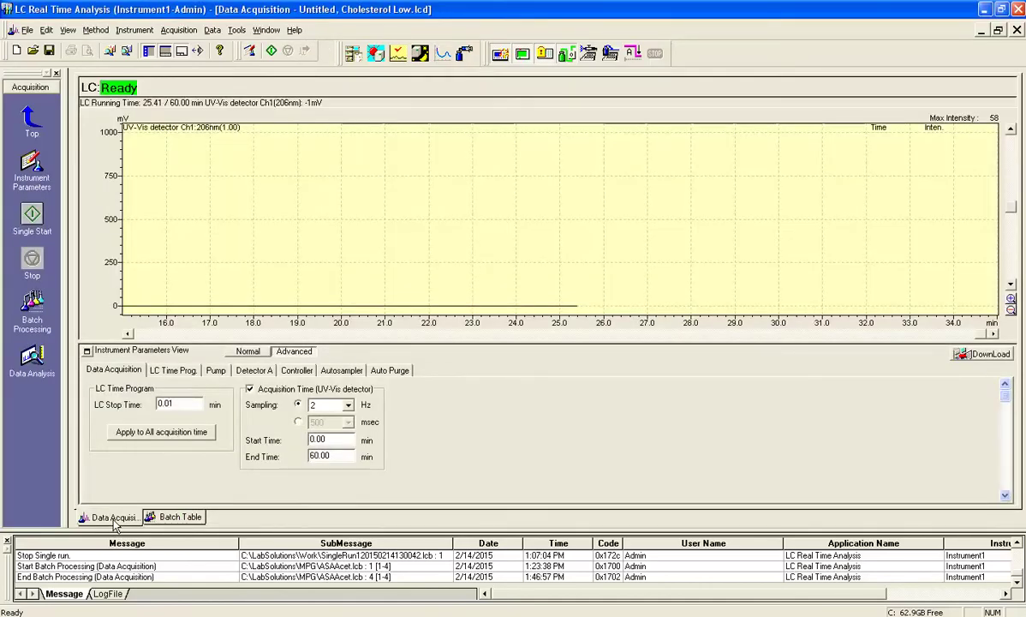
pyautogui.click(174, 518)
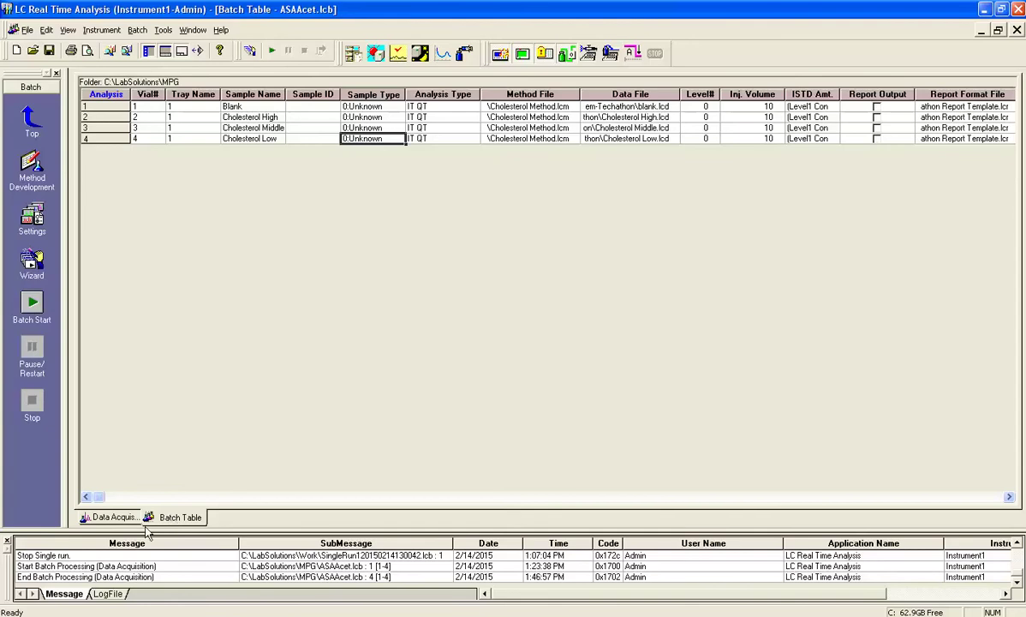
pyautogui.click(120, 517)
pyautogui.click(125, 335)
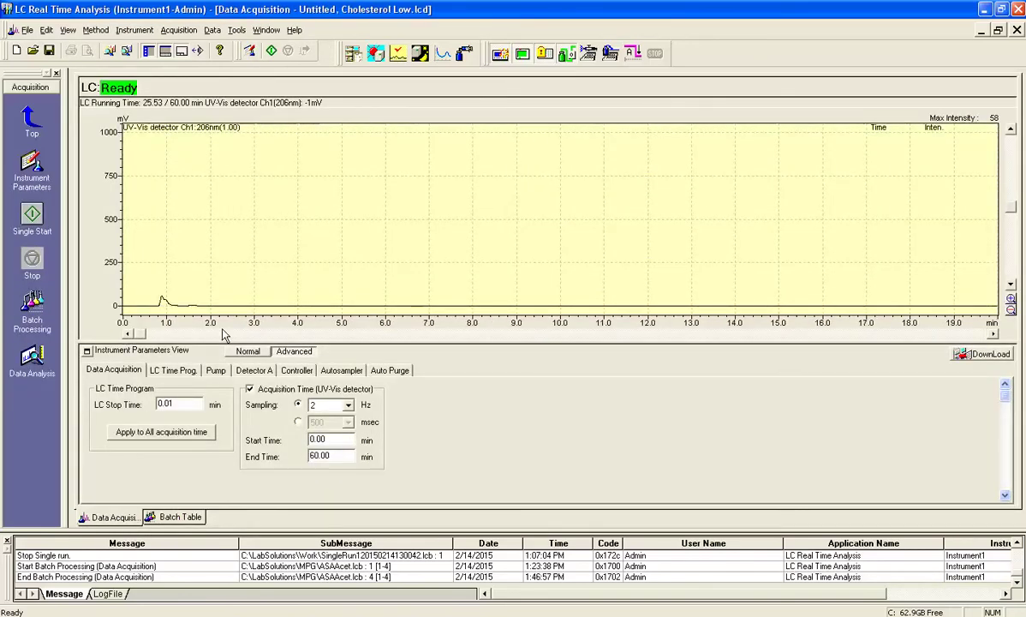
pyautogui.click(992, 336)
pyautogui.click(992, 336)
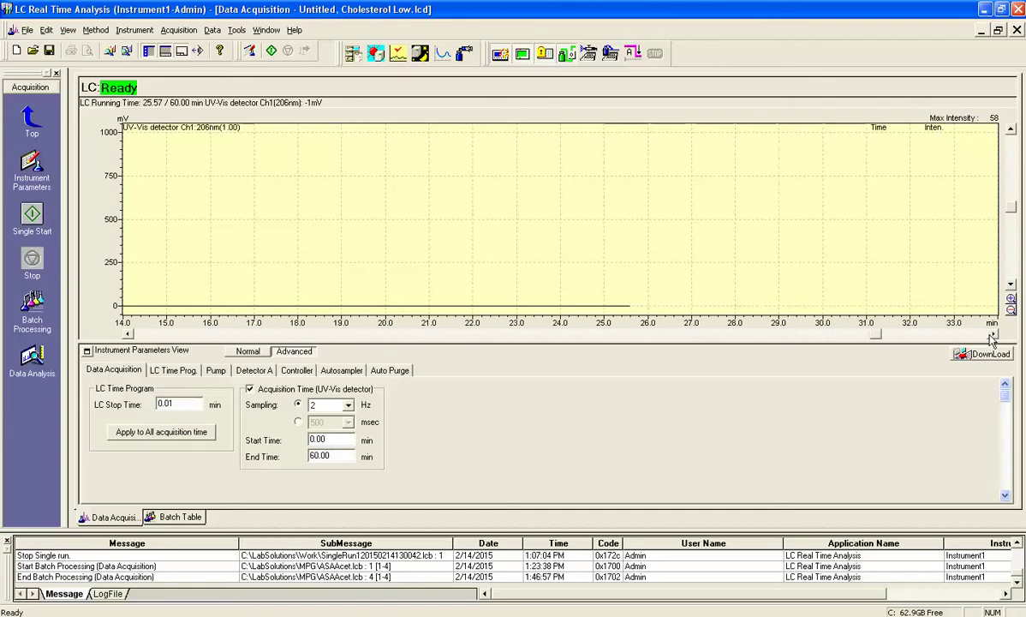
# - Alternate between the Batch Table and Data Acquisition views to compare them, finishing on the batch table
pyautogui.click(158, 518)
pyautogui.click(124, 517)
pyautogui.click(161, 518)
pyautogui.click(120, 518)
pyautogui.click(157, 517)
pyautogui.click(120, 519)
pyautogui.click(156, 518)
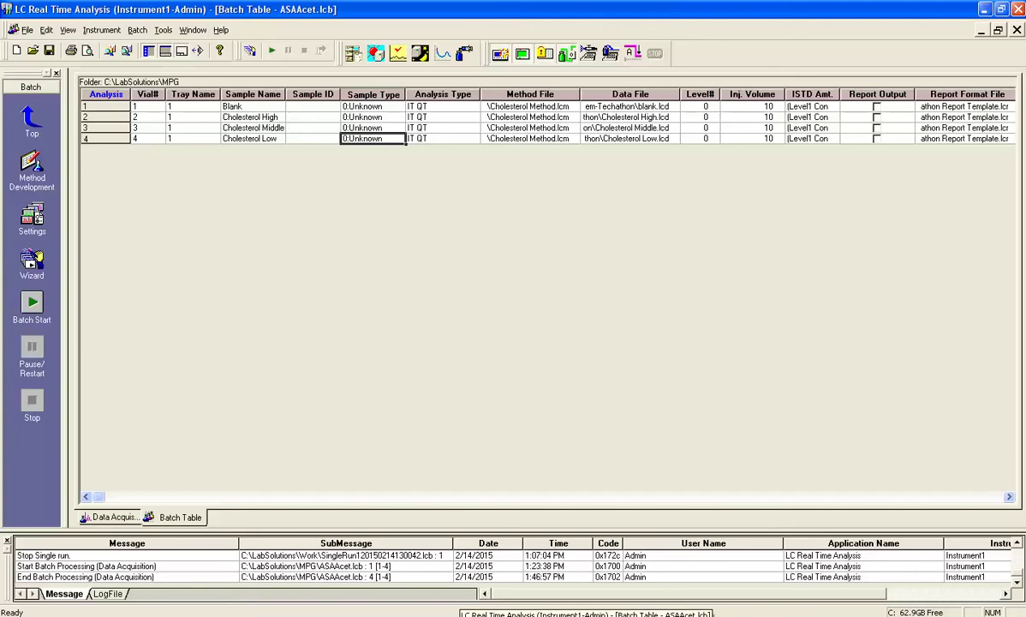
# - Bring up the LCsolution launcher and start the Postrun analysis program from it
pyautogui.click(405, 613)
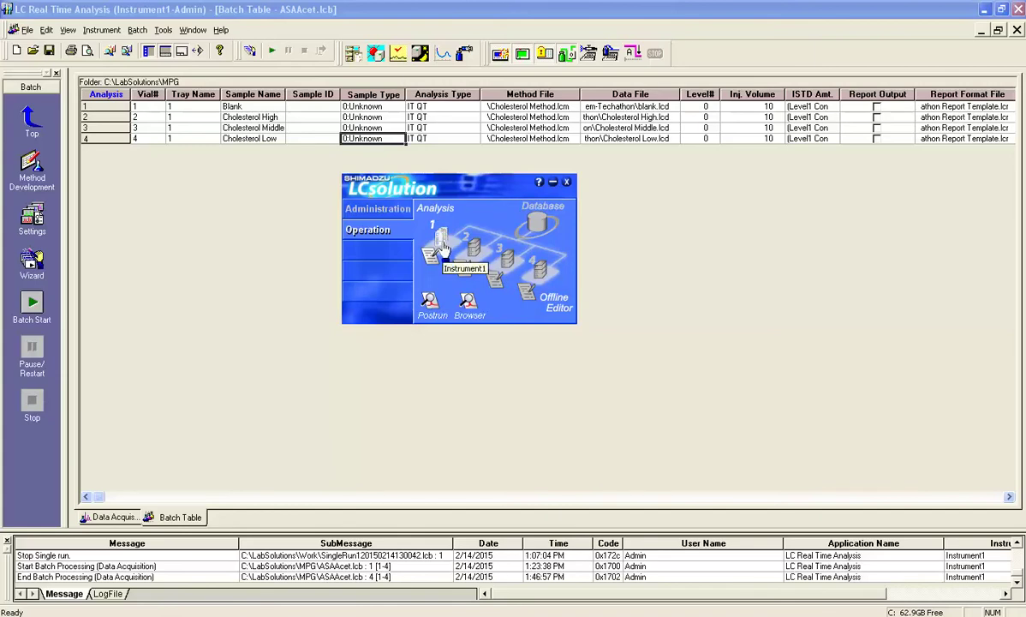
pyautogui.click(434, 313)
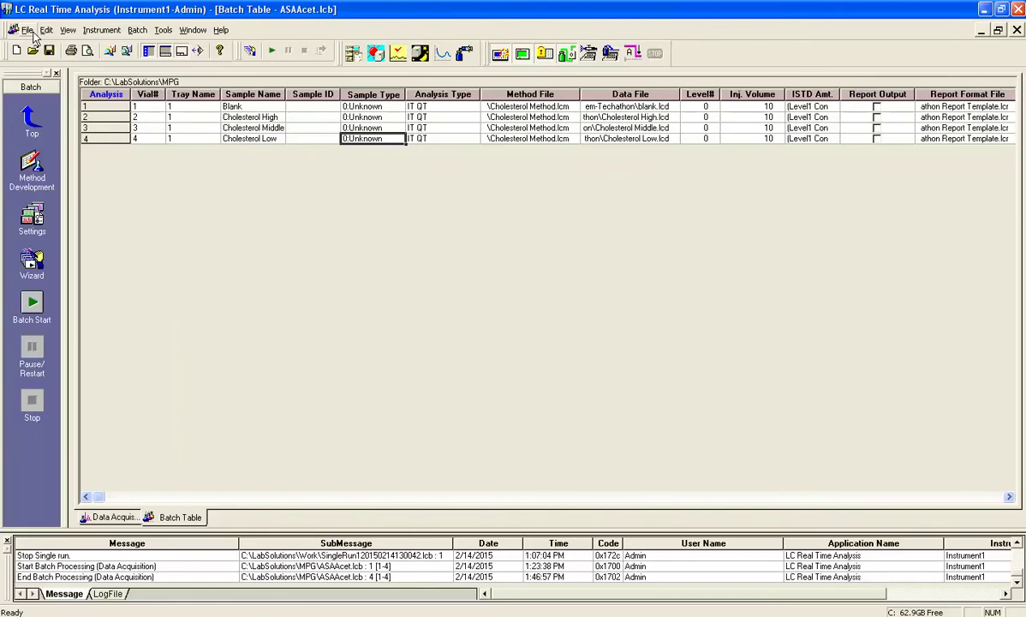
# - Exit LC Real Time Analysis, confirming the closure, and minimize the LCsolution launcher so that only LC Postrun Analysis remains
pyautogui.click(27, 30)
pyautogui.click(76, 285)
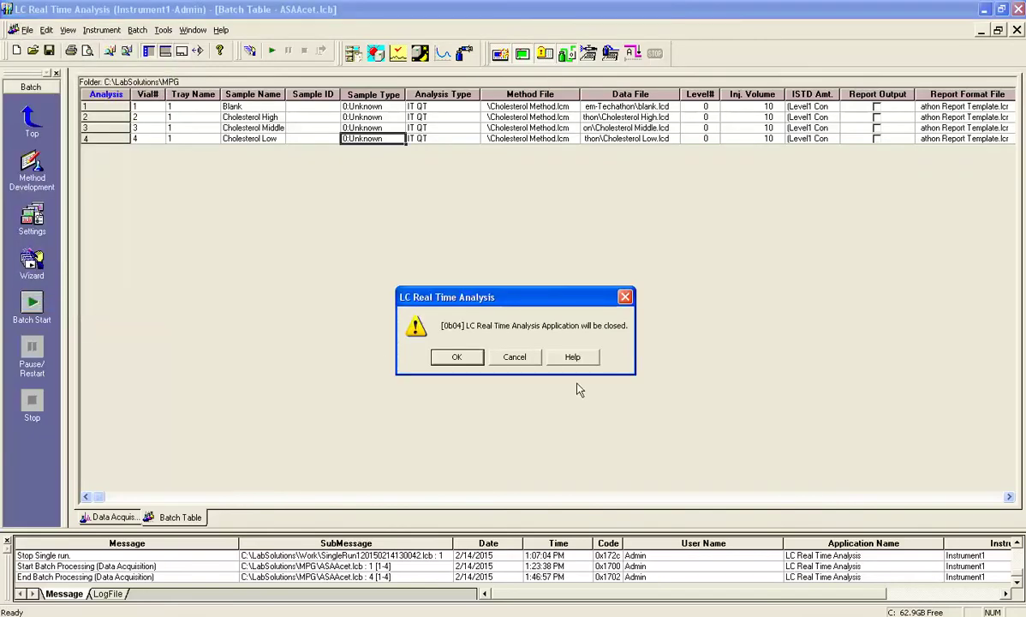
pyautogui.click(459, 360)
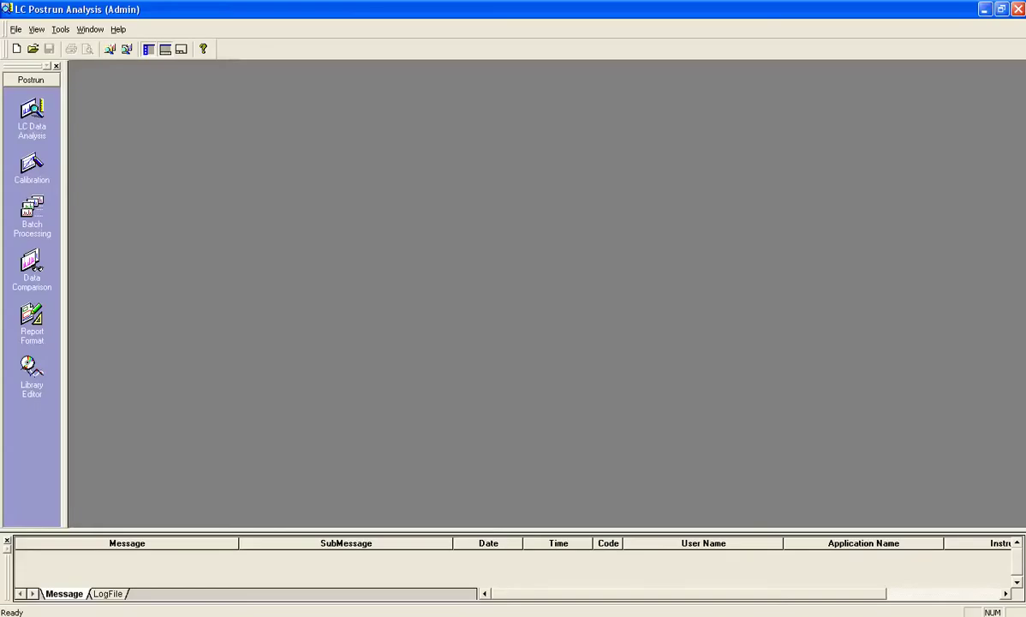
pyautogui.click(332, 616)
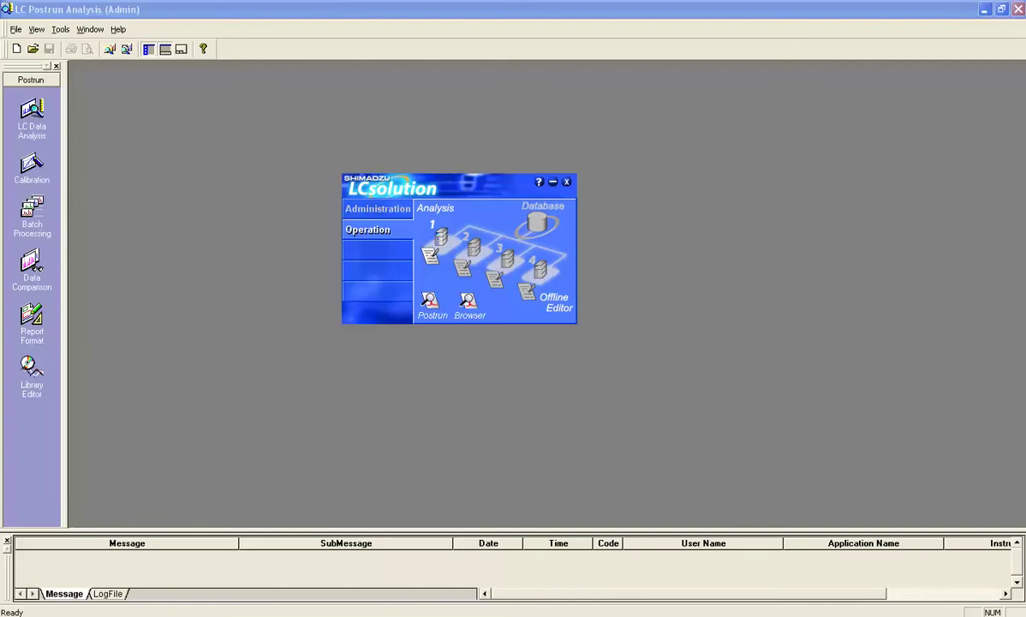
pyautogui.click(553, 182)
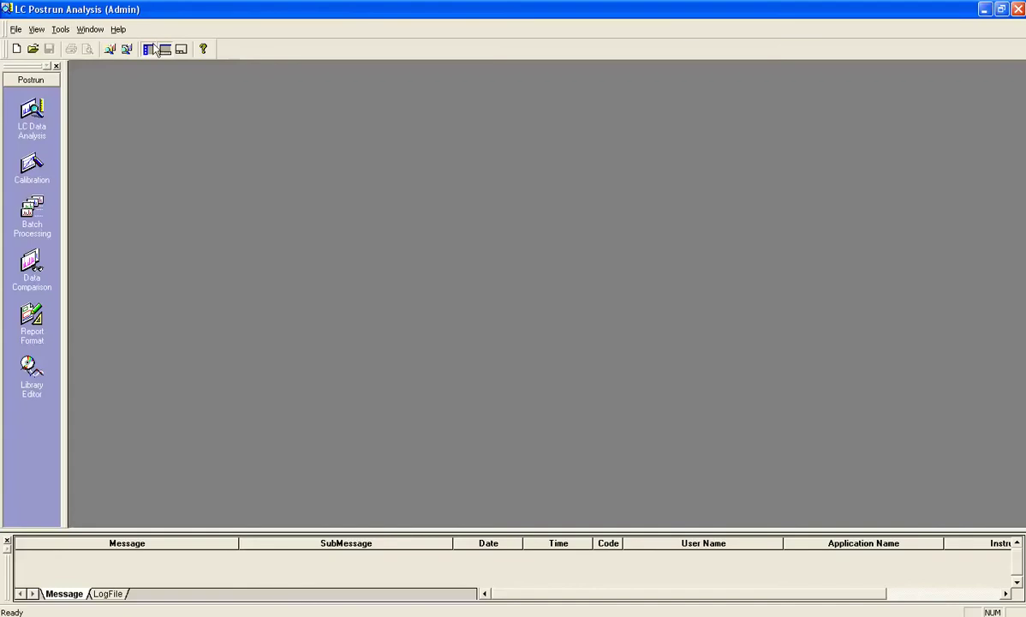
# - Open the data file Cholesterol High.lcd from the Chem-Techathon folder inside LabSolutions
pyautogui.click(15, 29)
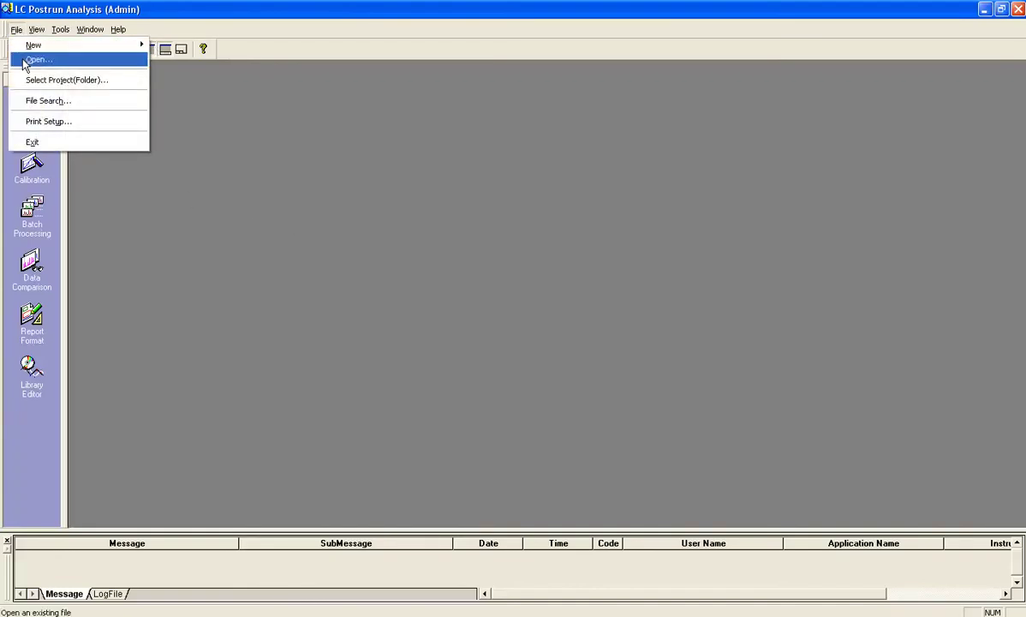
pyautogui.click(35, 59)
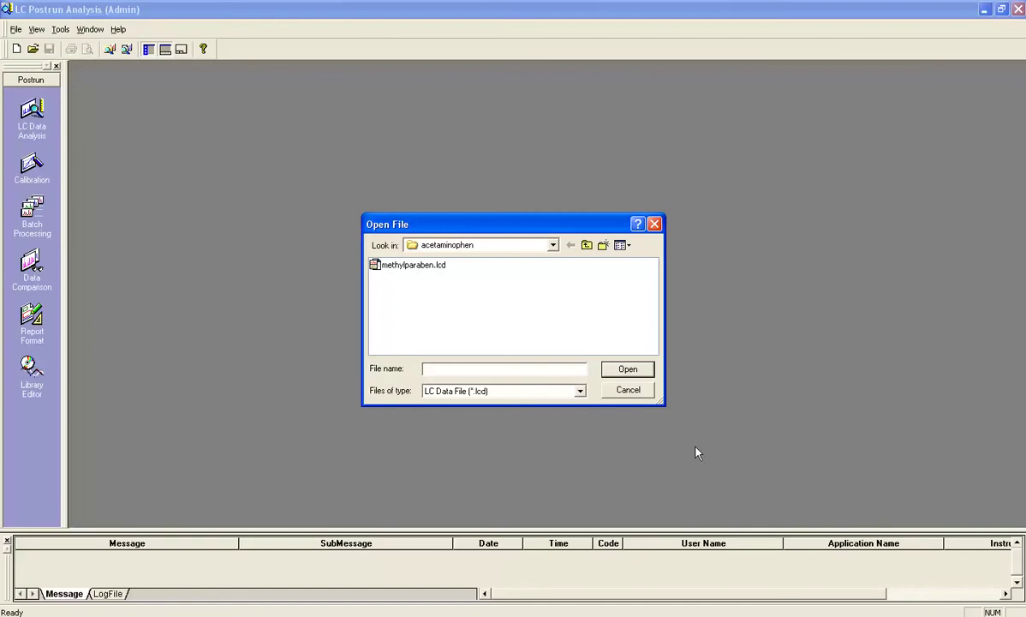
pyautogui.click(531, 247)
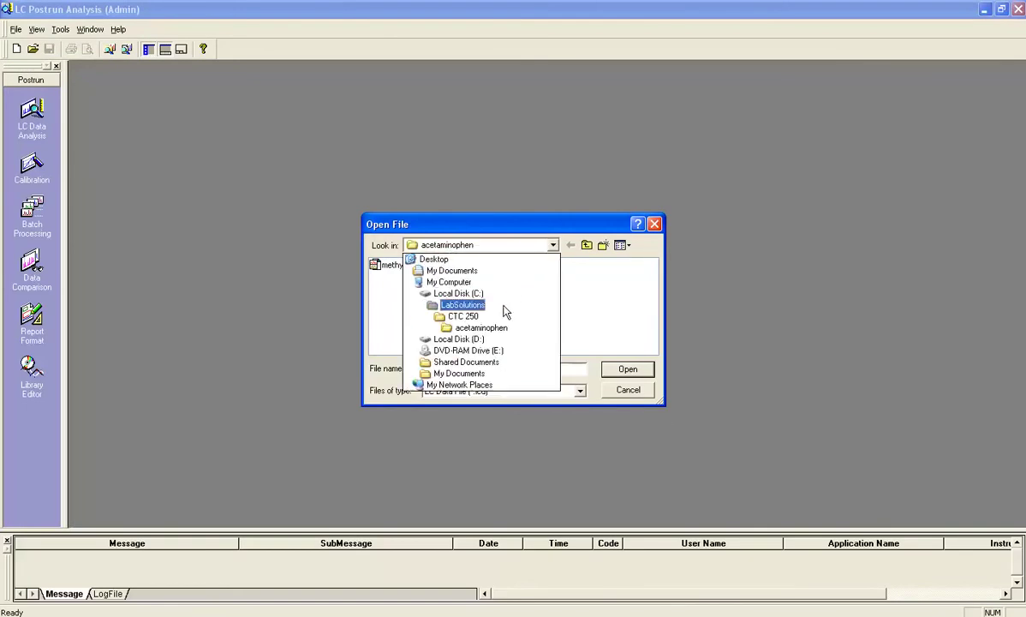
pyautogui.click(500, 306)
pyautogui.doubleClick(407, 264)
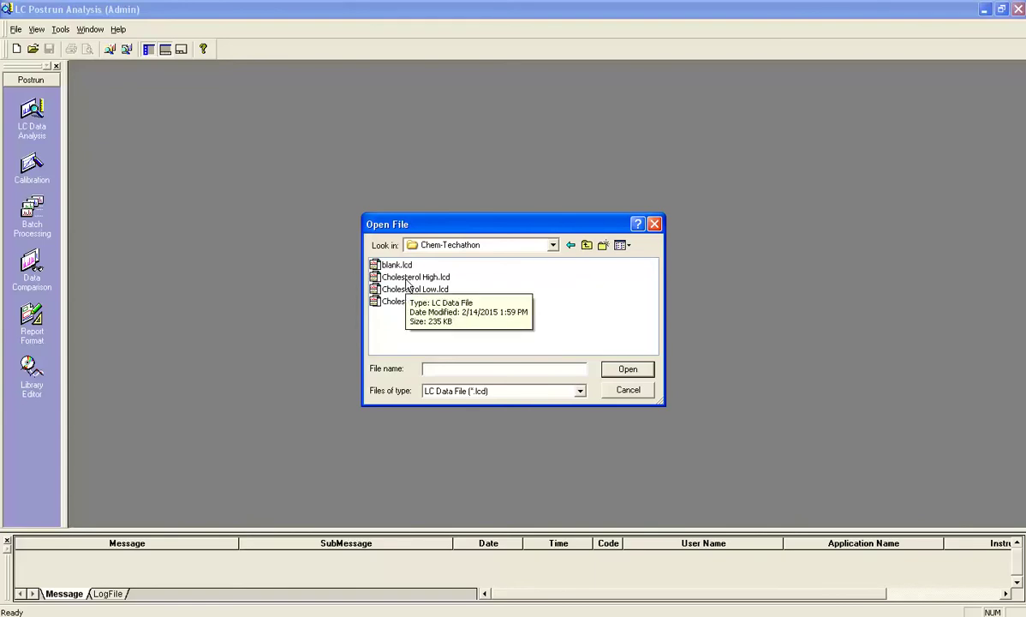
pyautogui.click(407, 278)
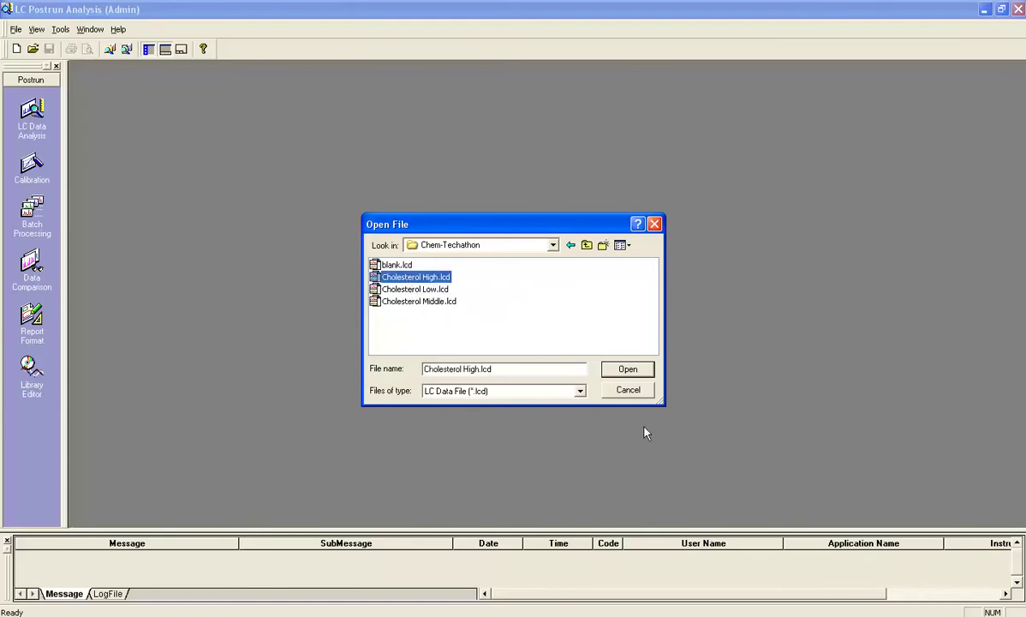
pyautogui.click(626, 370)
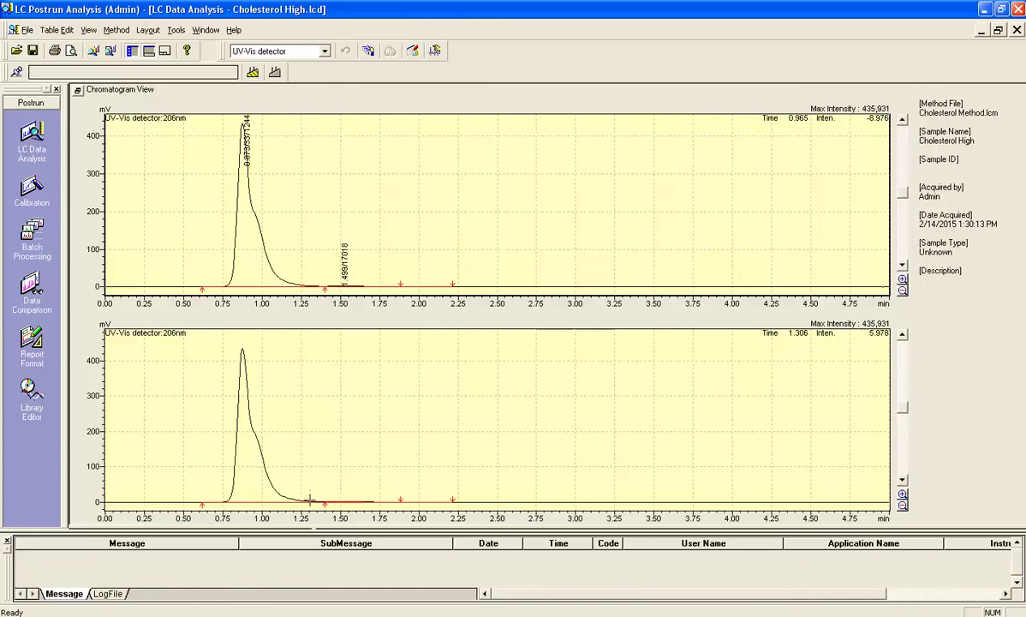
# - Zoom the lower chromatogram to the baseline region from about 1.3 to 2.1 min to inspect the small second peak, then undo the zoom
pyautogui.moveTo(310, 490); pyautogui.dragTo(438, 510)
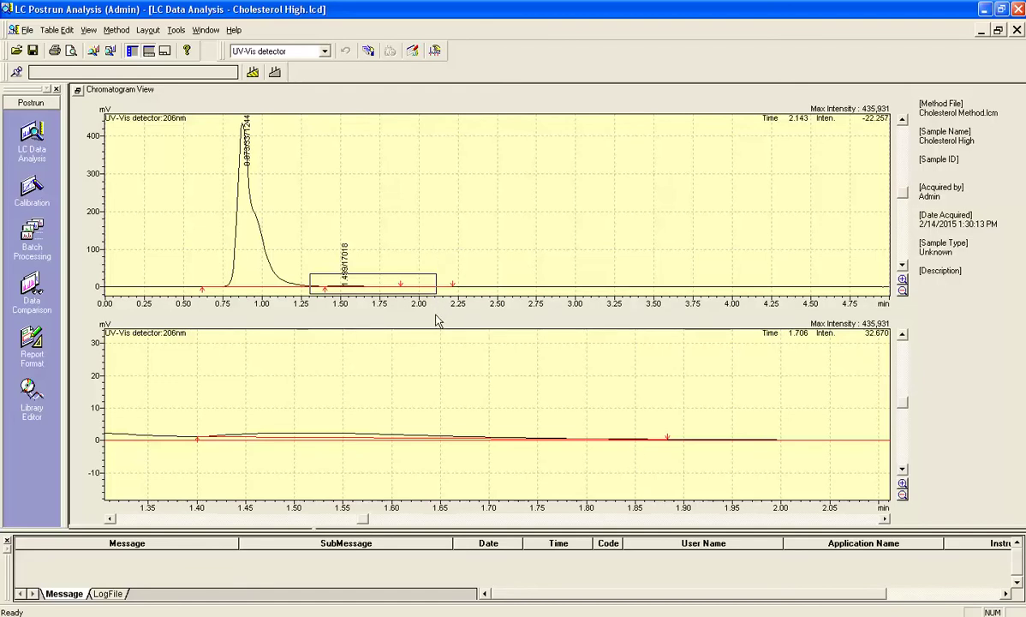
pyautogui.rightClick(382, 402)
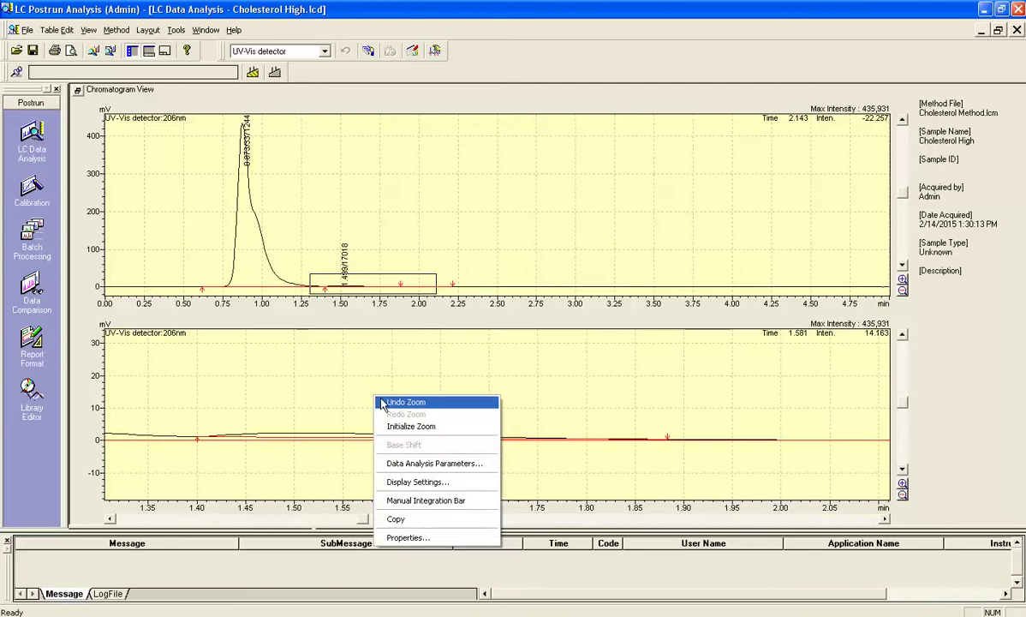
pyautogui.click(385, 401)
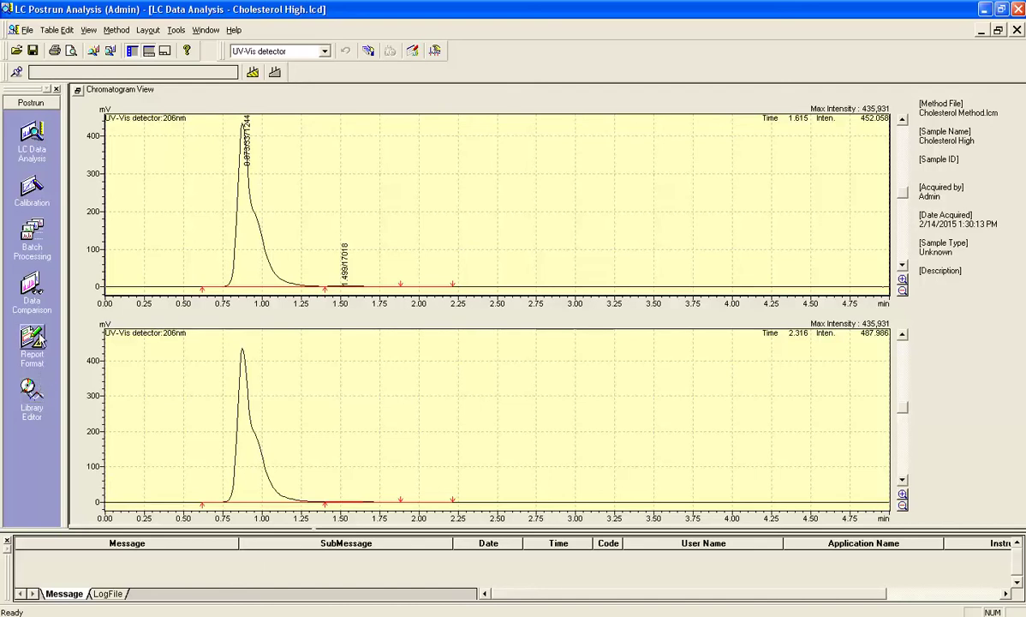
# - Open the data report for the Cholesterol High data file from the LC Data Analysis functions
pyautogui.click(33, 136)
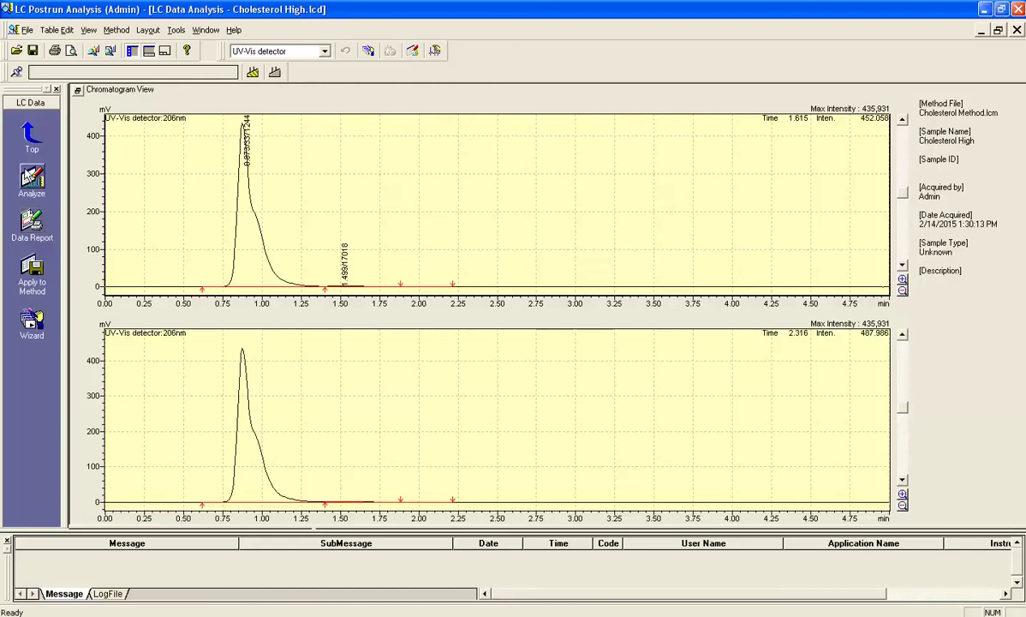
pyautogui.click(28, 131)
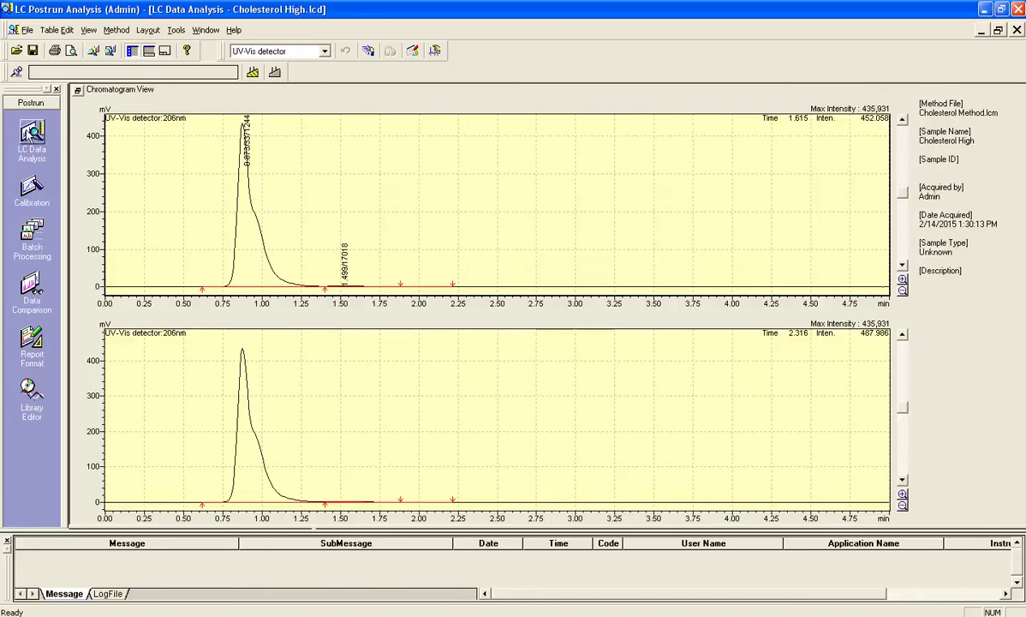
pyautogui.click(38, 140)
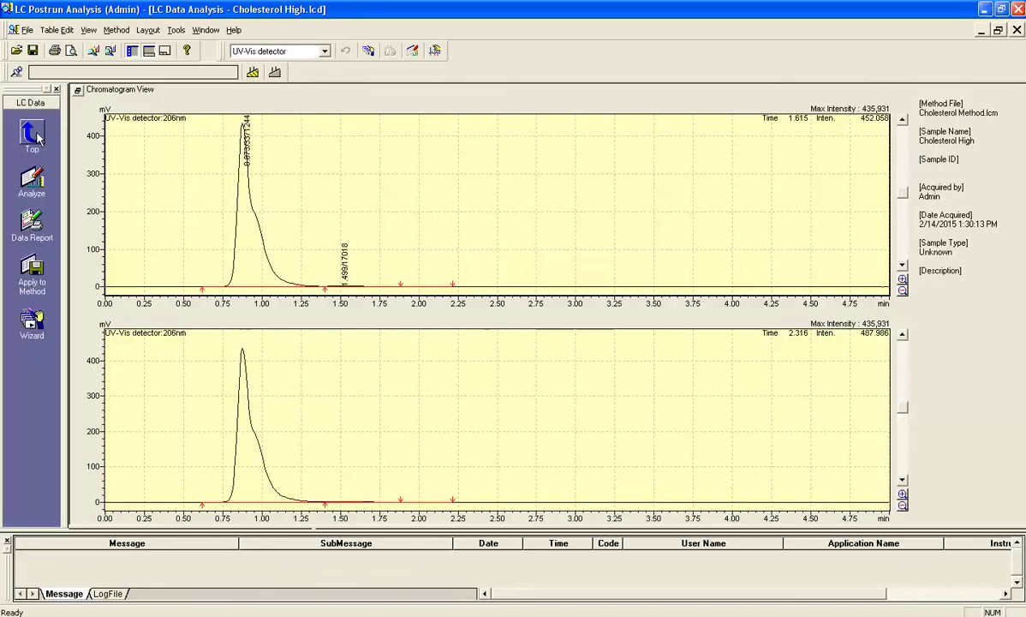
pyautogui.click(33, 224)
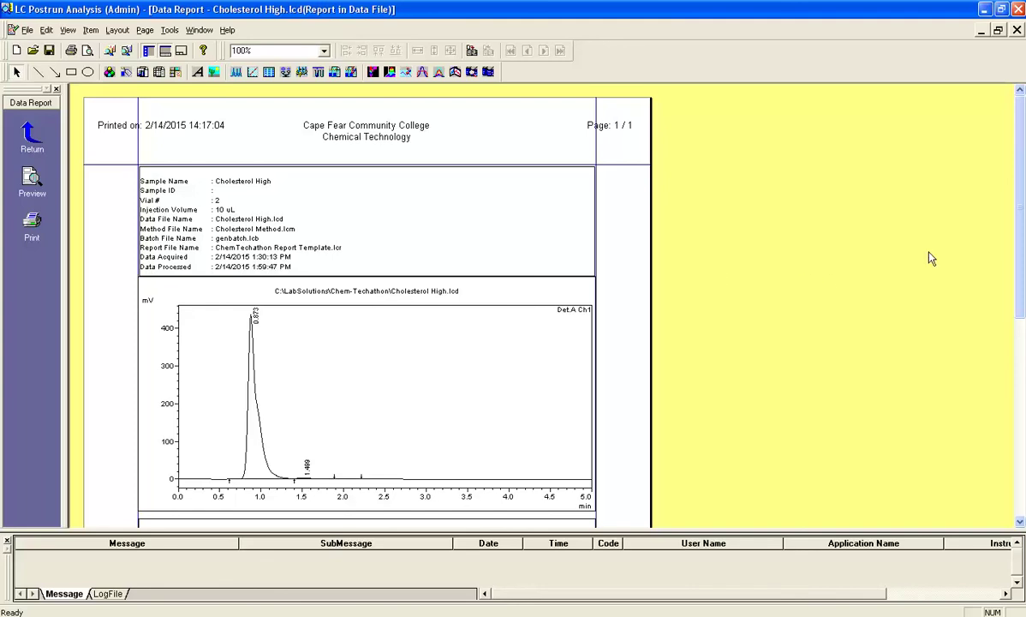
# - Examine the report's chromatogram and peak table, and view the peak table's properties without changing them
pyautogui.moveTo(1021, 209); pyautogui.dragTo(1022, 292)
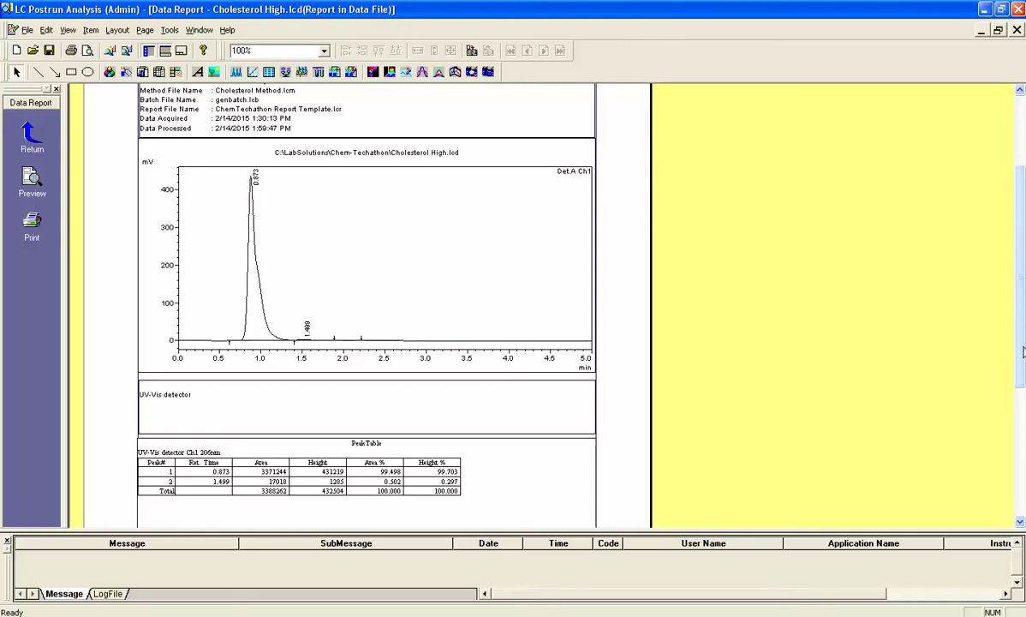
pyautogui.scroll(-5, 219, 316)
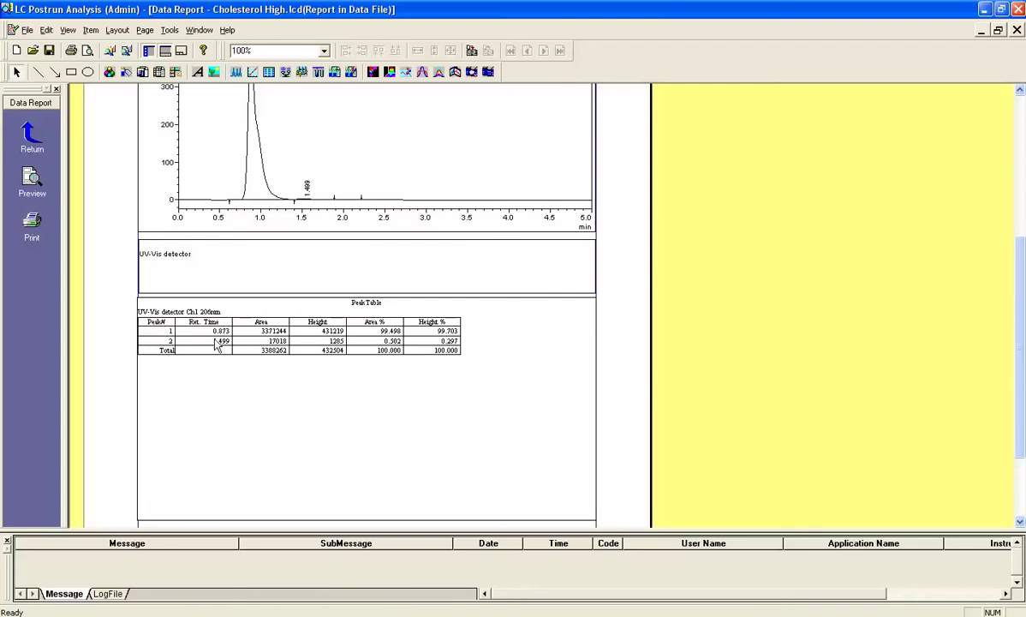
pyautogui.scroll(3, 220, 386)
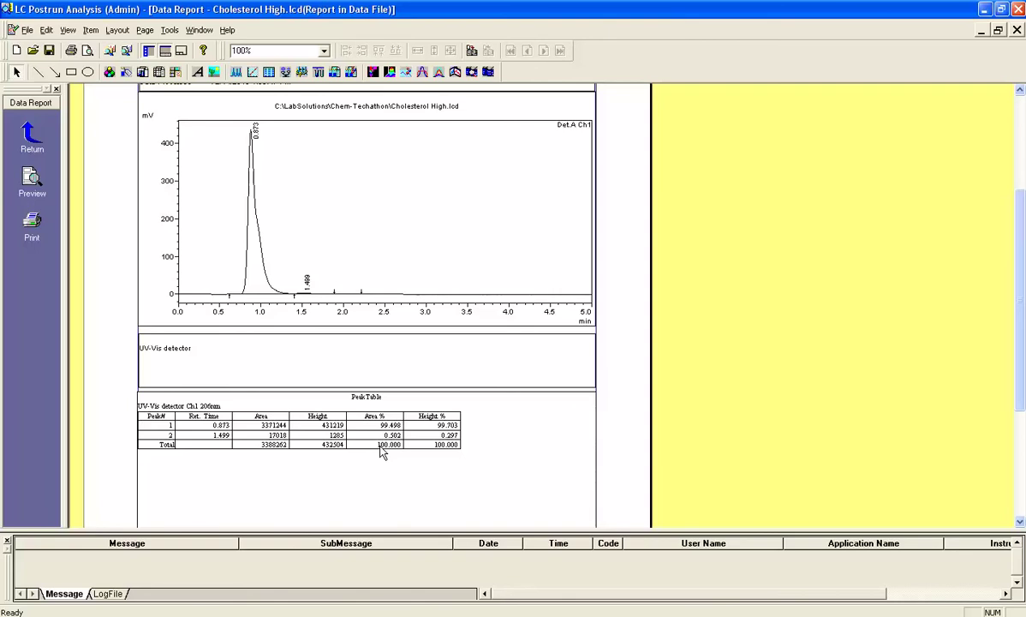
pyautogui.doubleClick(280, 429)
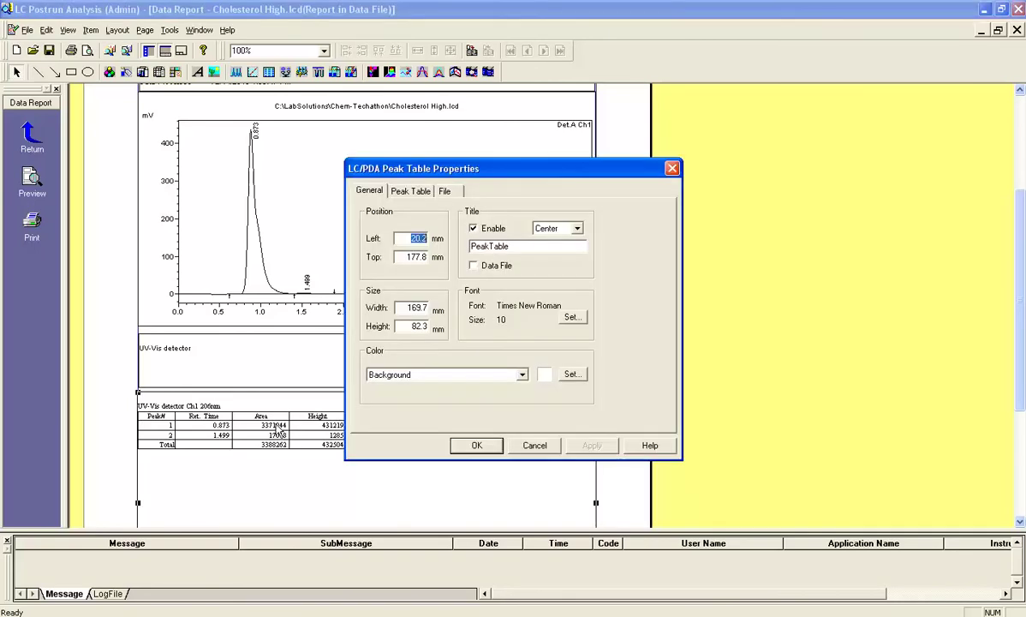
pyautogui.click(539, 446)
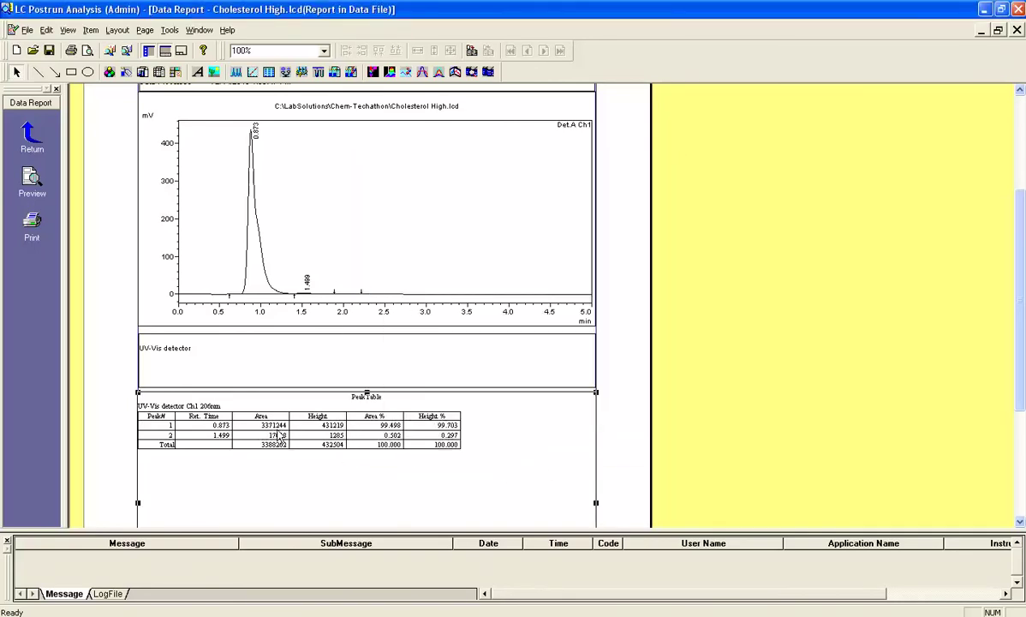